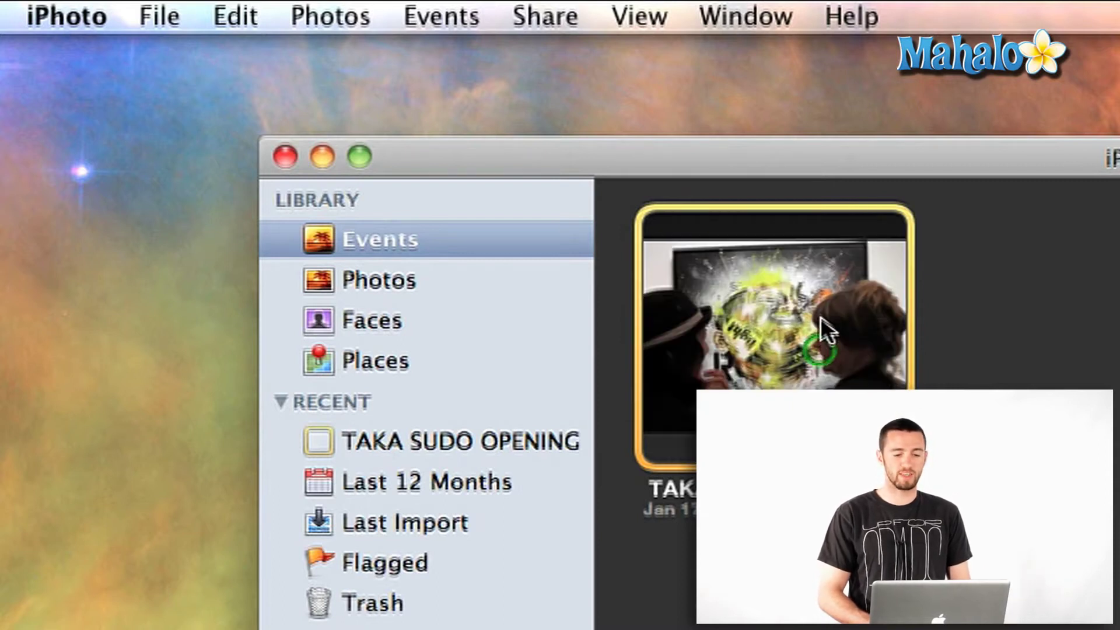
Open the File menu for the selected TAKA SUDO OPENING event.
left_click(171, 7)
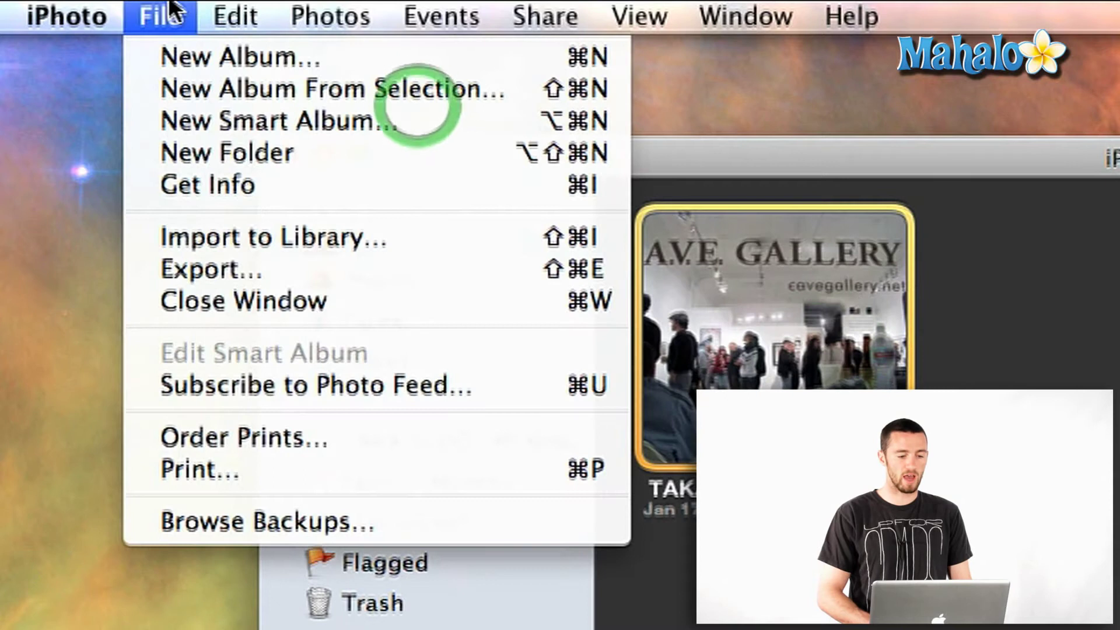
Show the Web Page export settings: title TAKA SUDO OPENING, 3 columns, 10 rows.
left_click(268, 265)
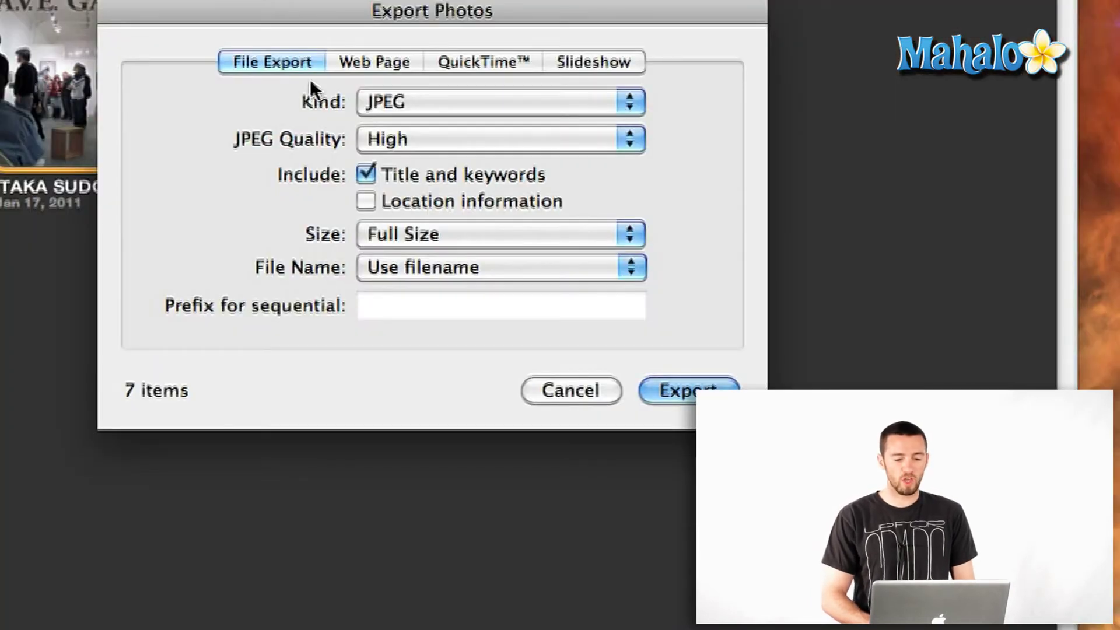
left_click(379, 63)
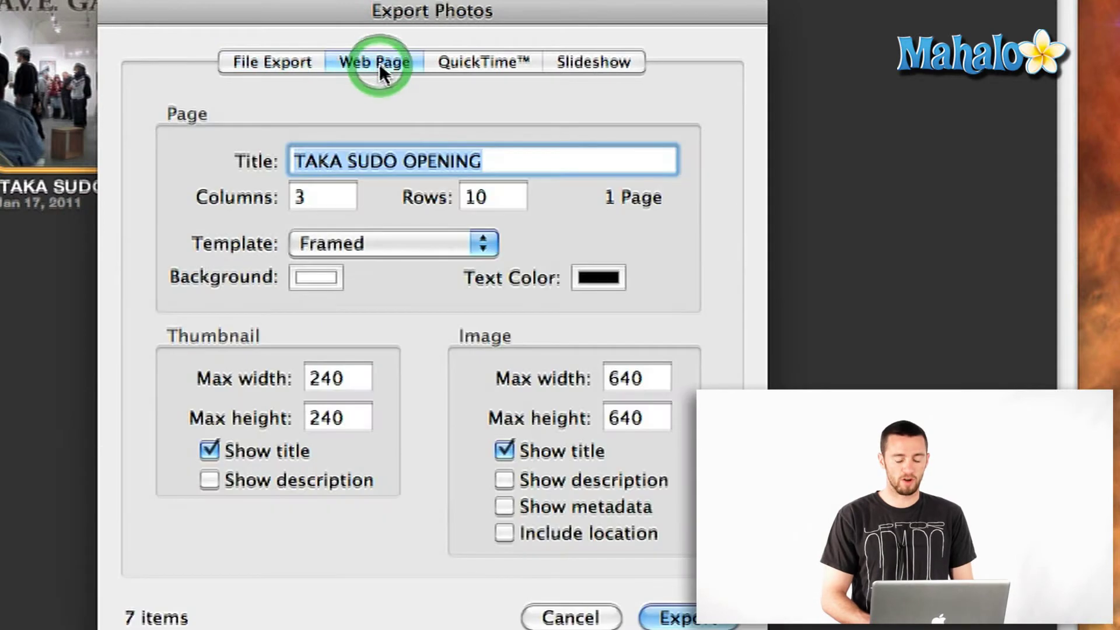
left_click(495, 158)
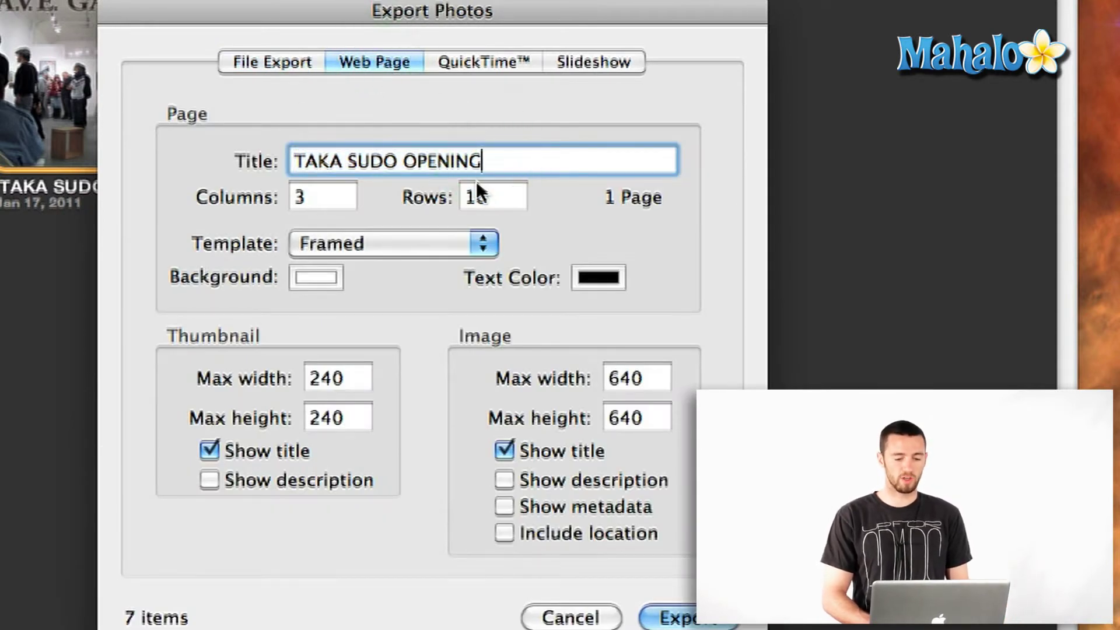
left_click(339, 203)
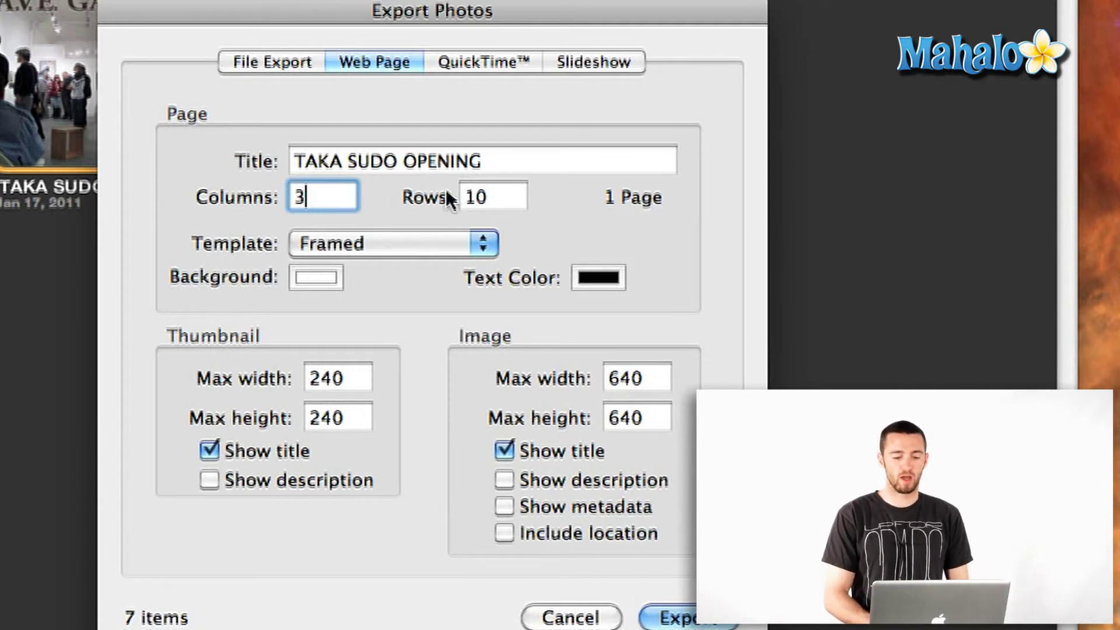
Switch the export template to Plain and make the page background light green.
left_click(446, 235)
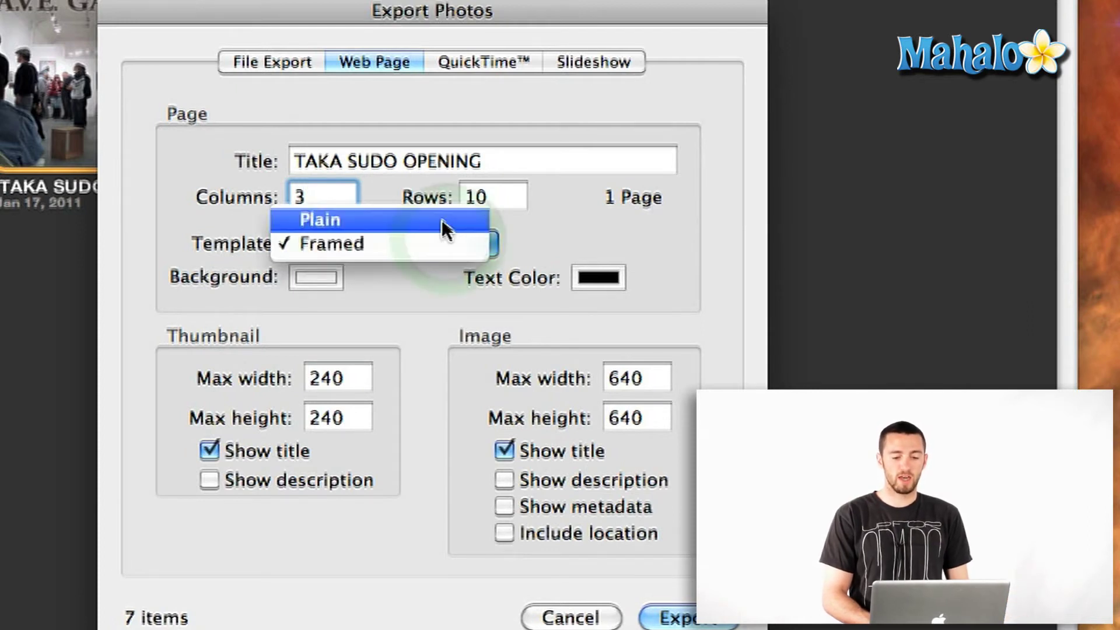
left_click(443, 221)
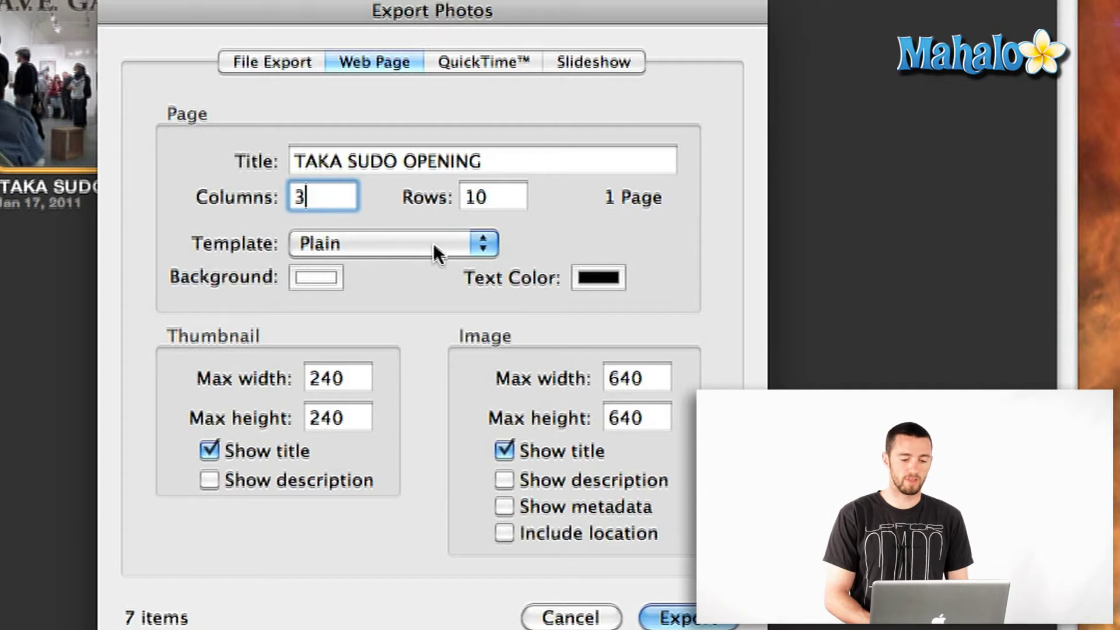
left_click(316, 276)
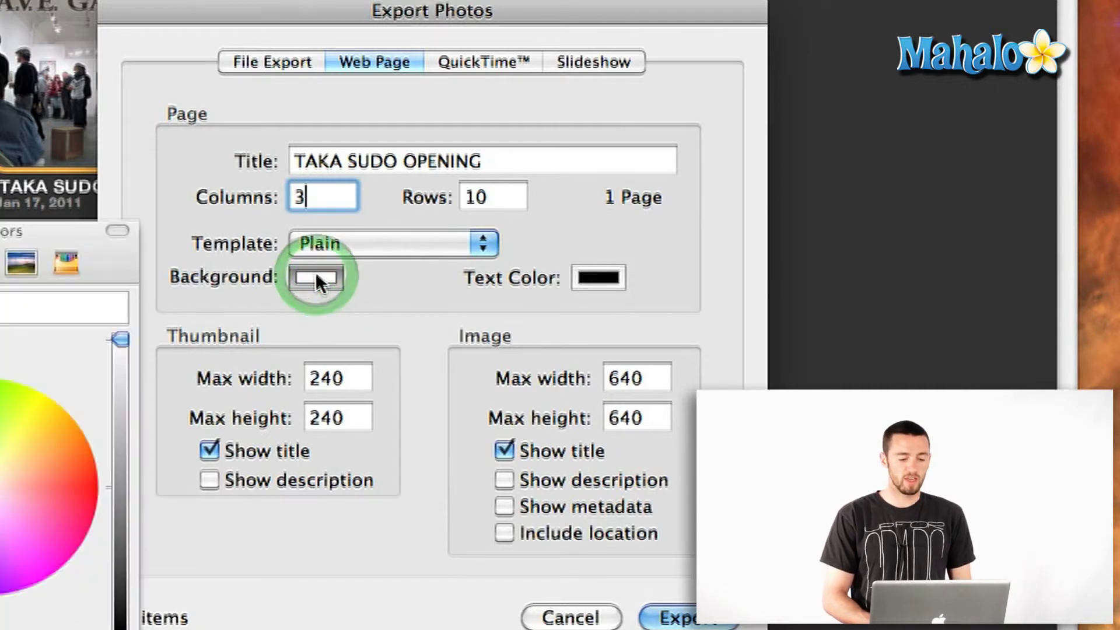
left_click(24, 478)
left_click_drag(24, 478, 1, 435)
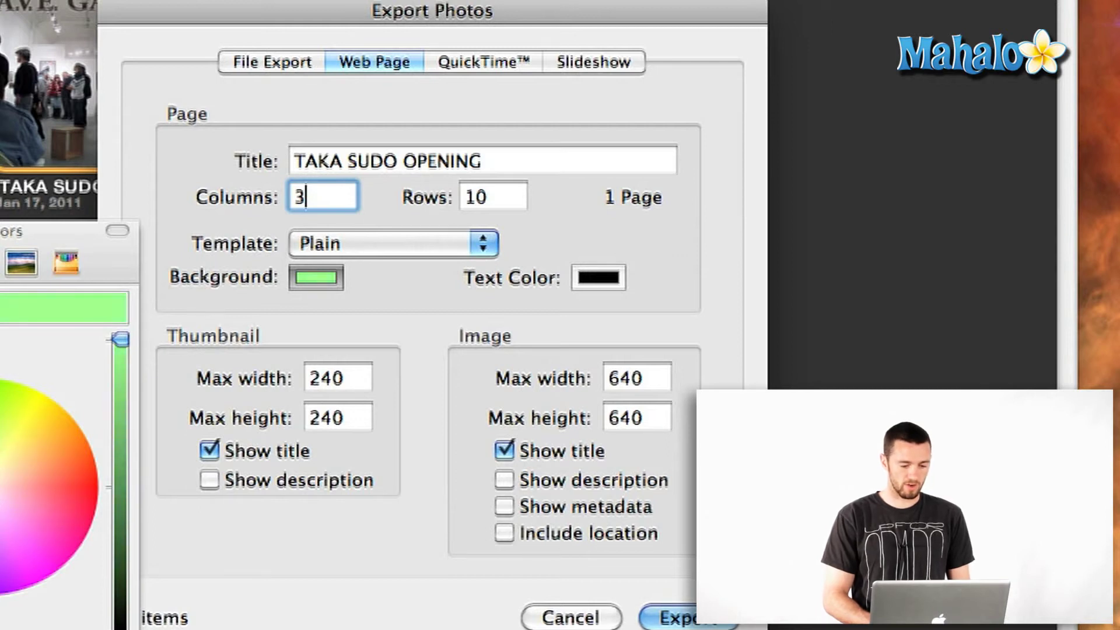
key("super+w")
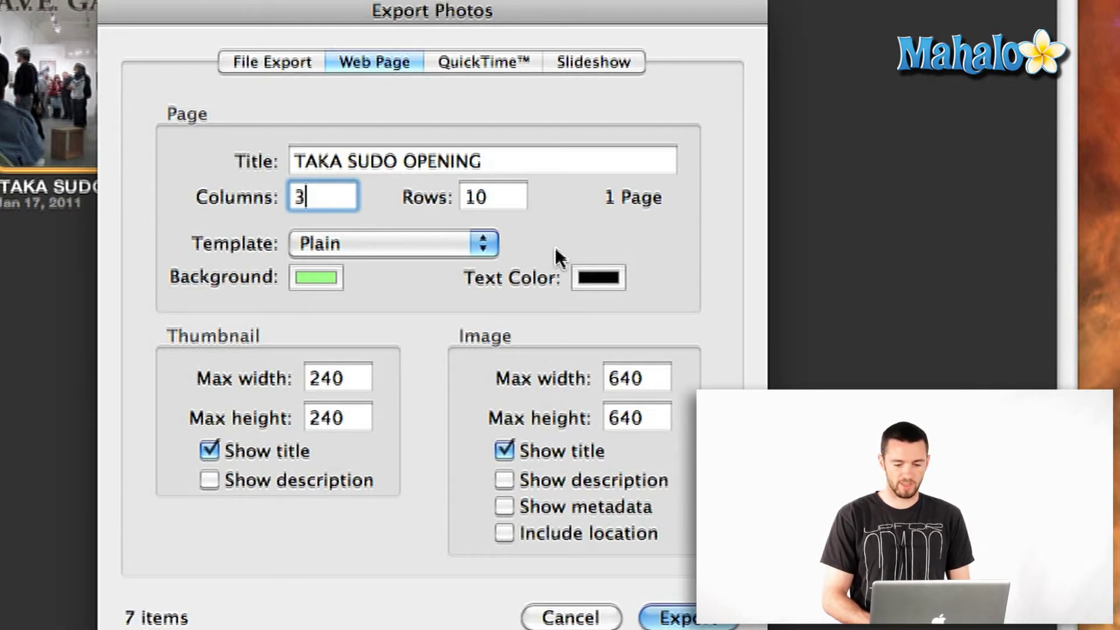
Set thumbnail maximum size to 100×100 and image maximum size to 1000×1000 pixels.
double_click(353, 382)
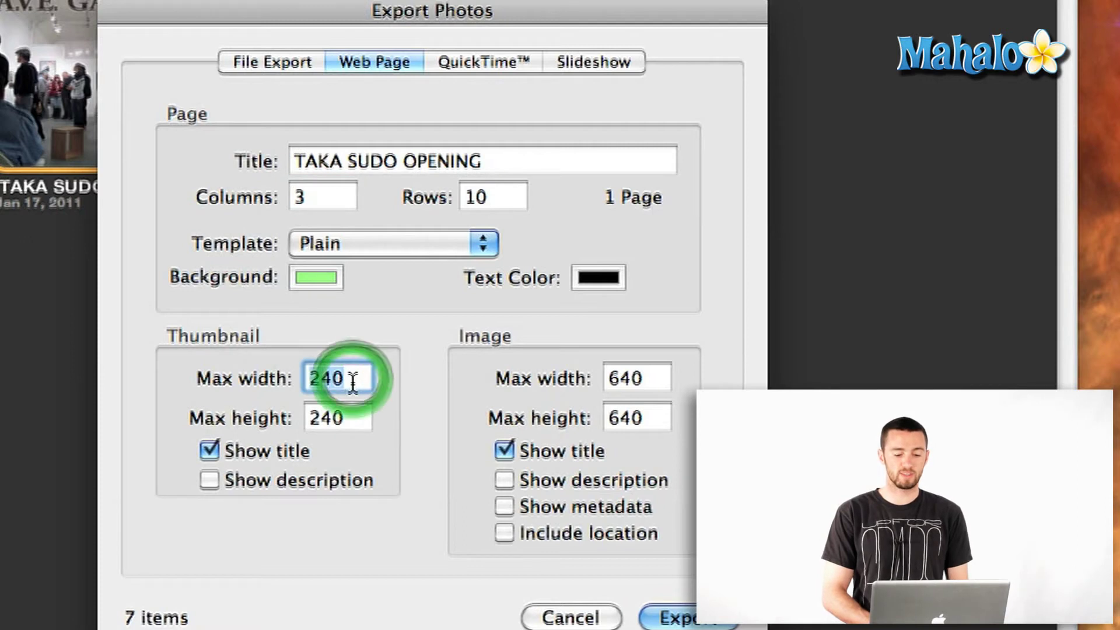
type("100")
key("Tab")
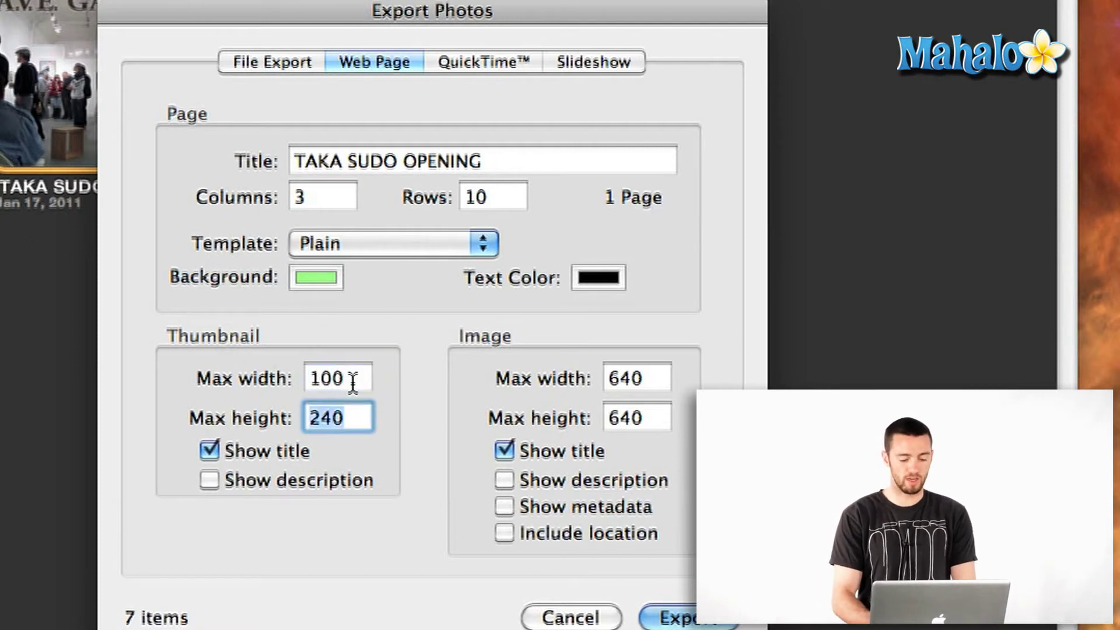
type("100")
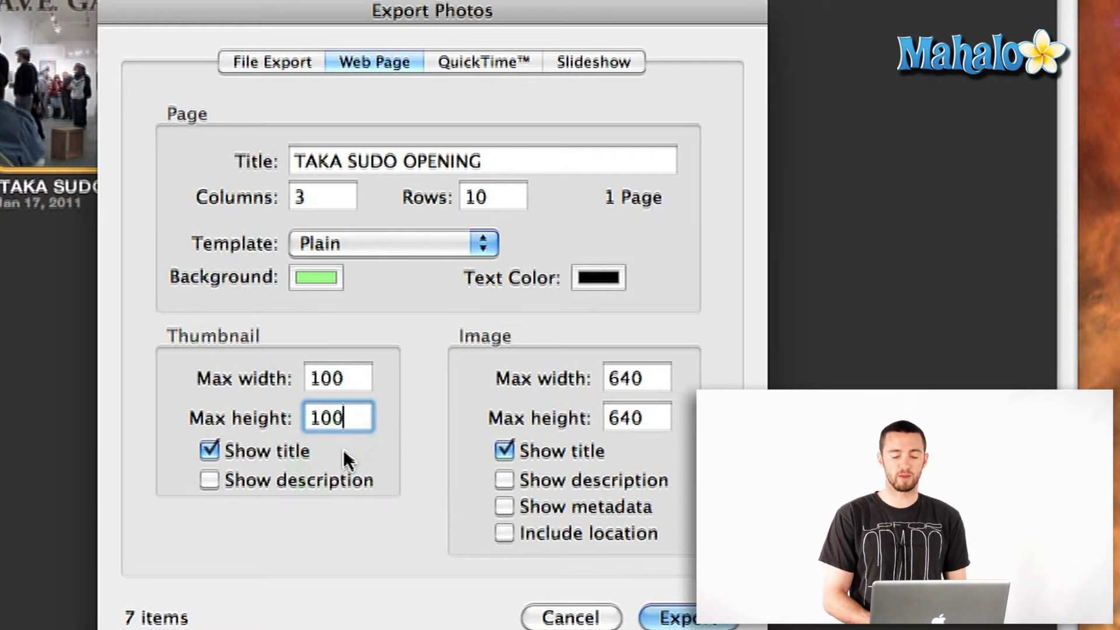
double_click(653, 382)
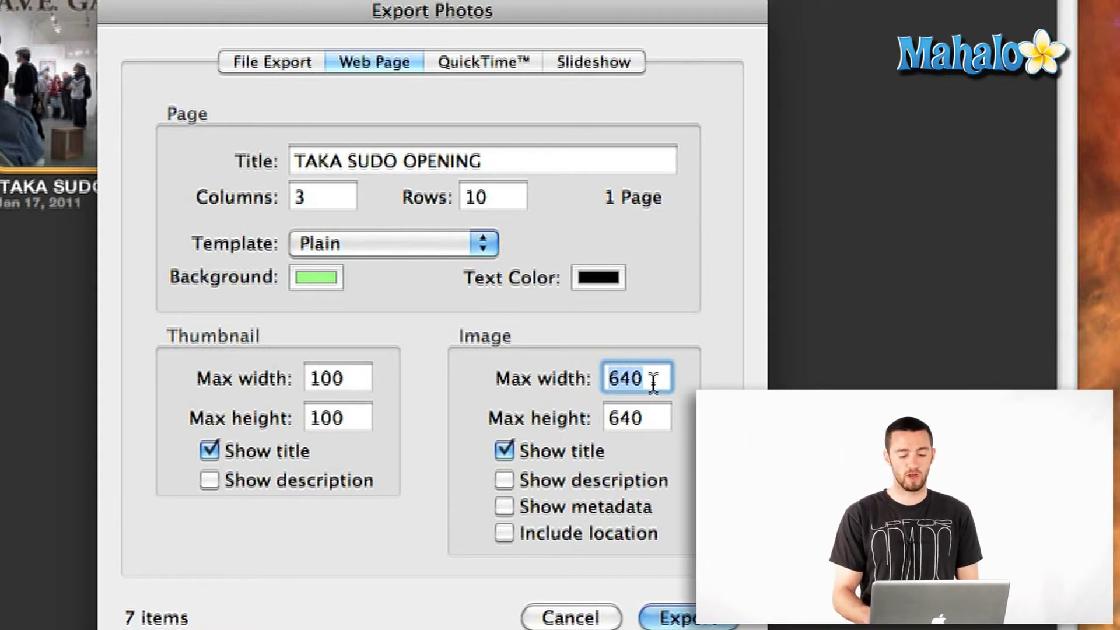
type("100")
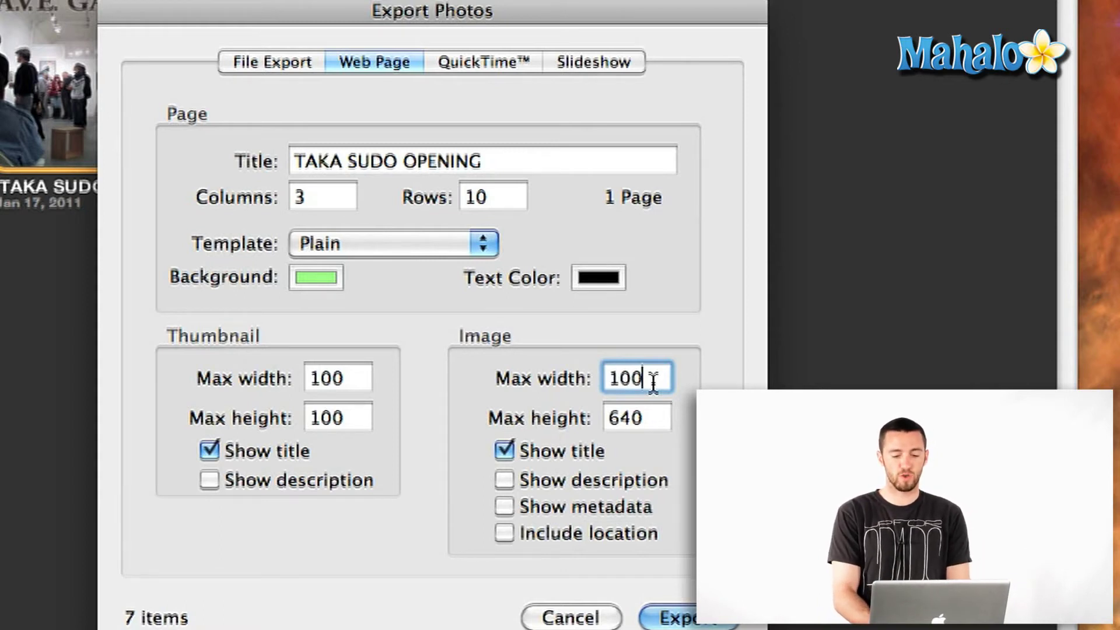
type("0")
key("Tab")
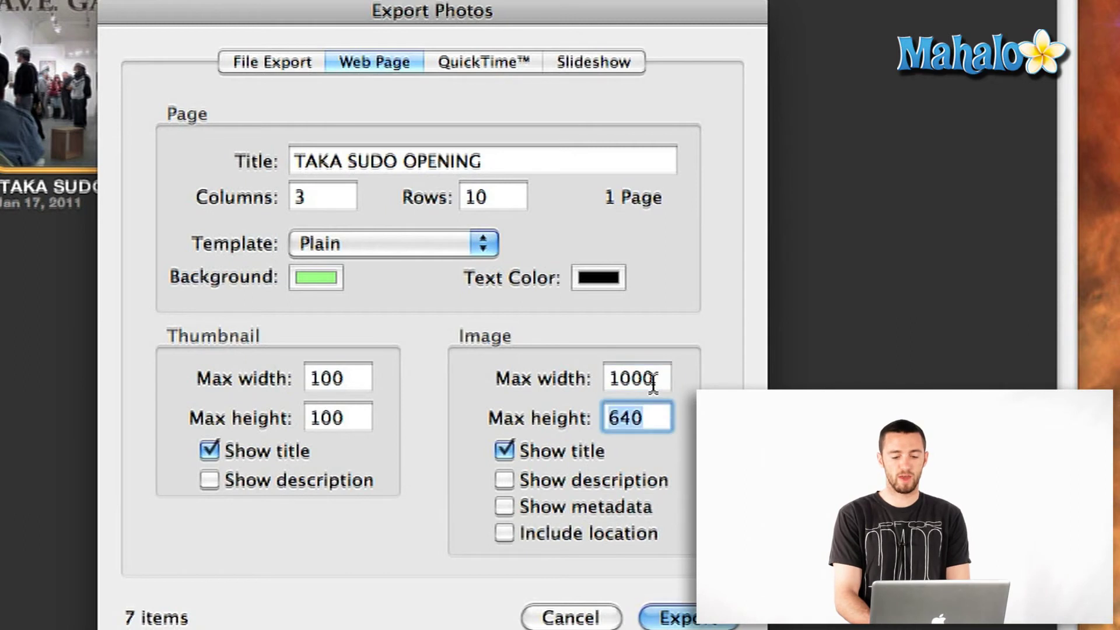
type("1000")
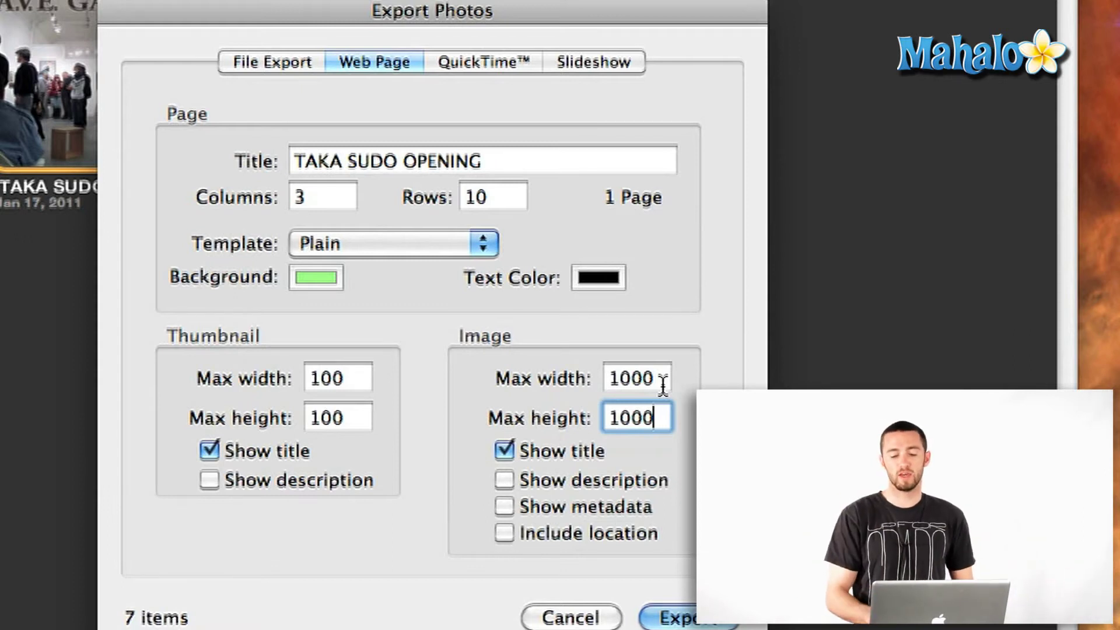
left_click(666, 454)
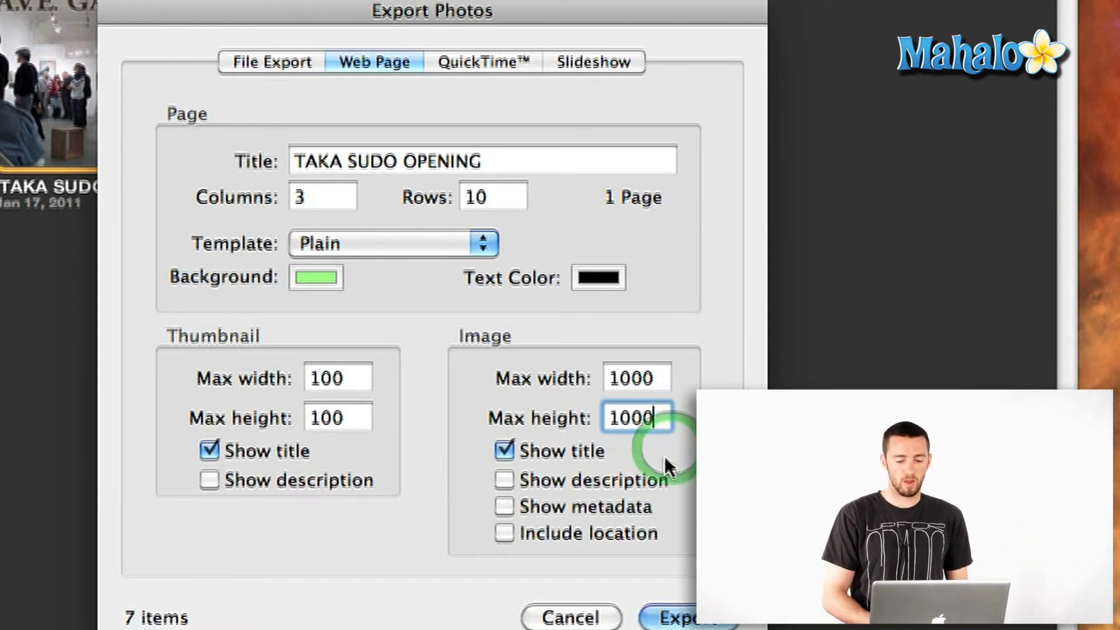
Export the web gallery into a new Desktop folder named 'Web Page'.
left_click(646, 586)
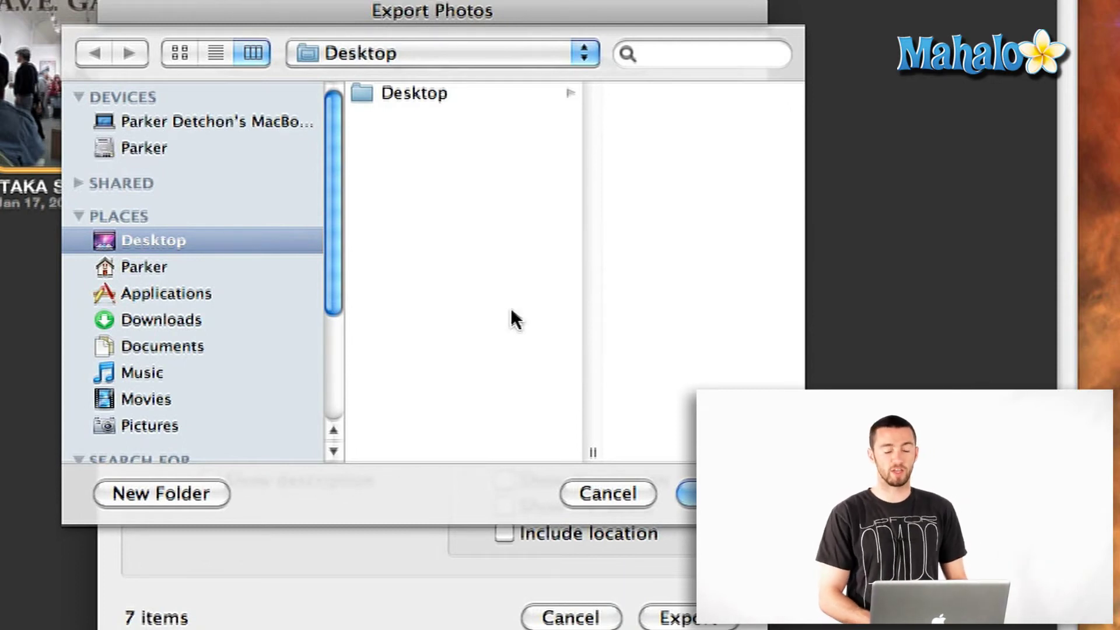
left_click(153, 491)
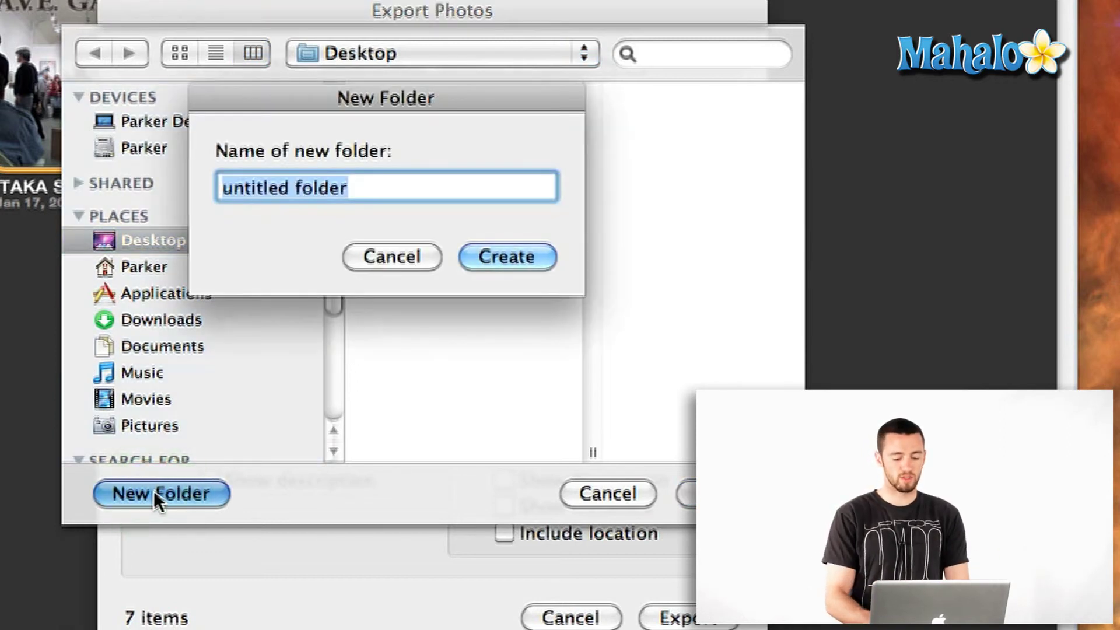
type("Web Page")
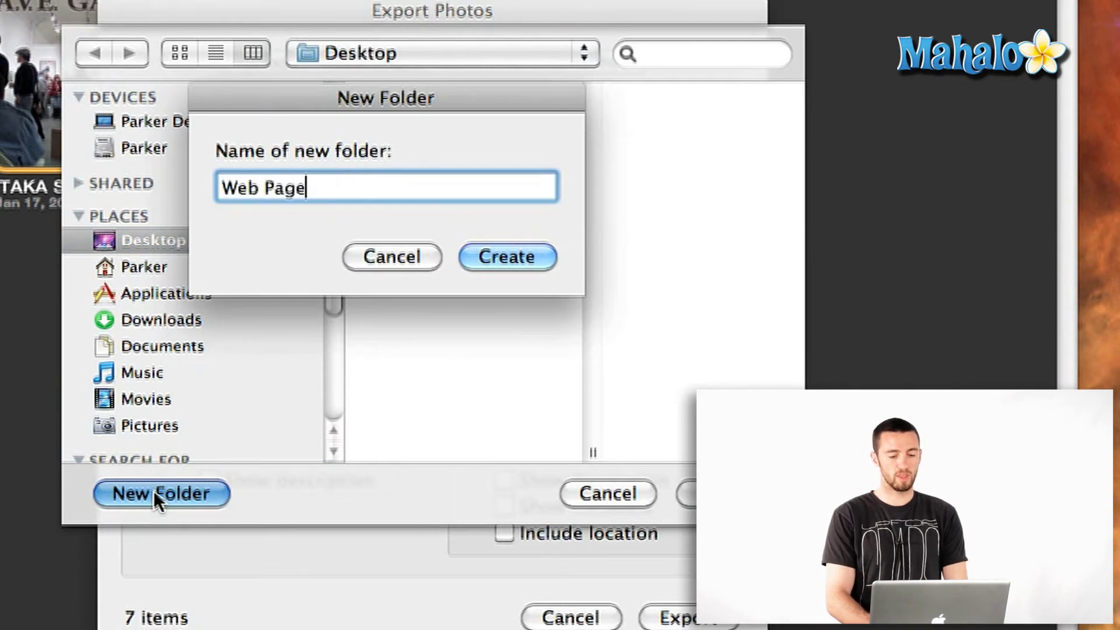
key("Return")
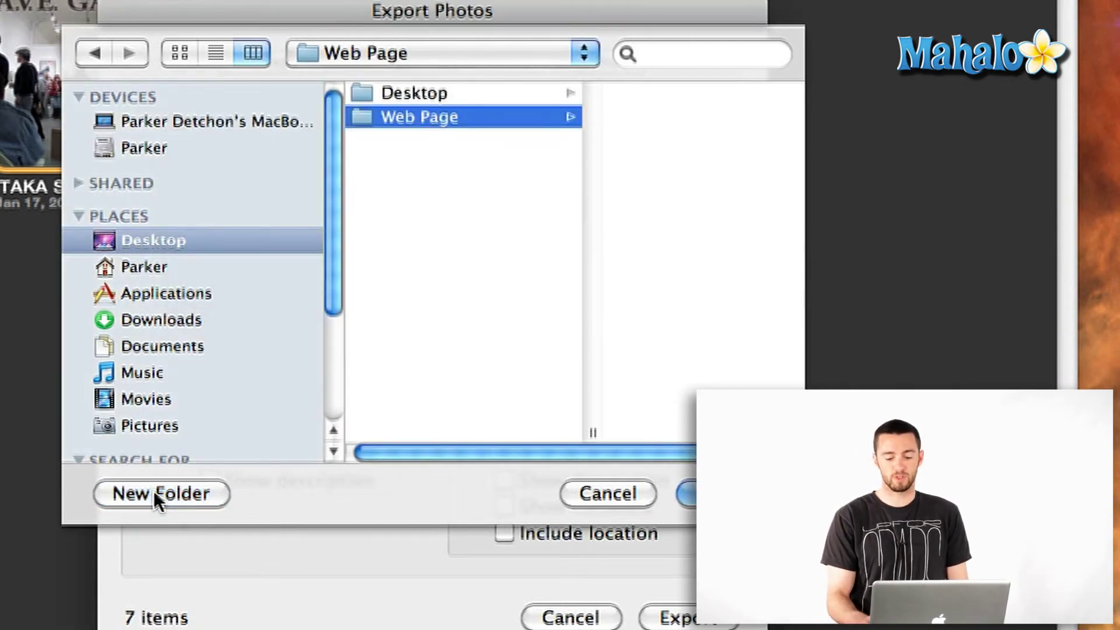
key("Return")
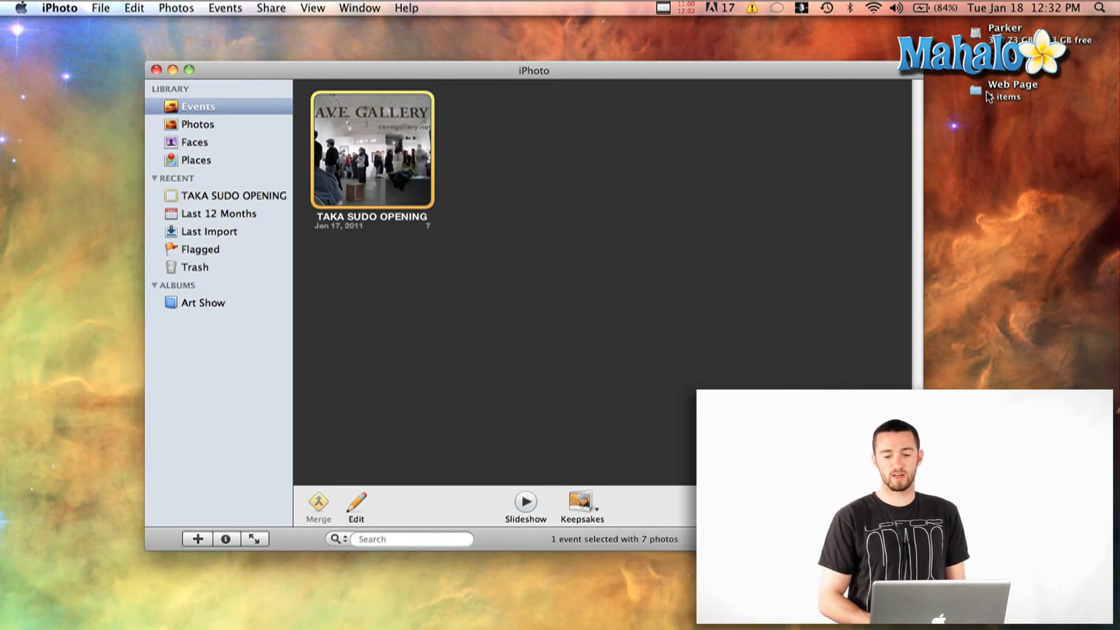
Browse the Web Page folder's Images, Pages and Thumbnails, then open index.html in Safari.
double_click(976, 92)
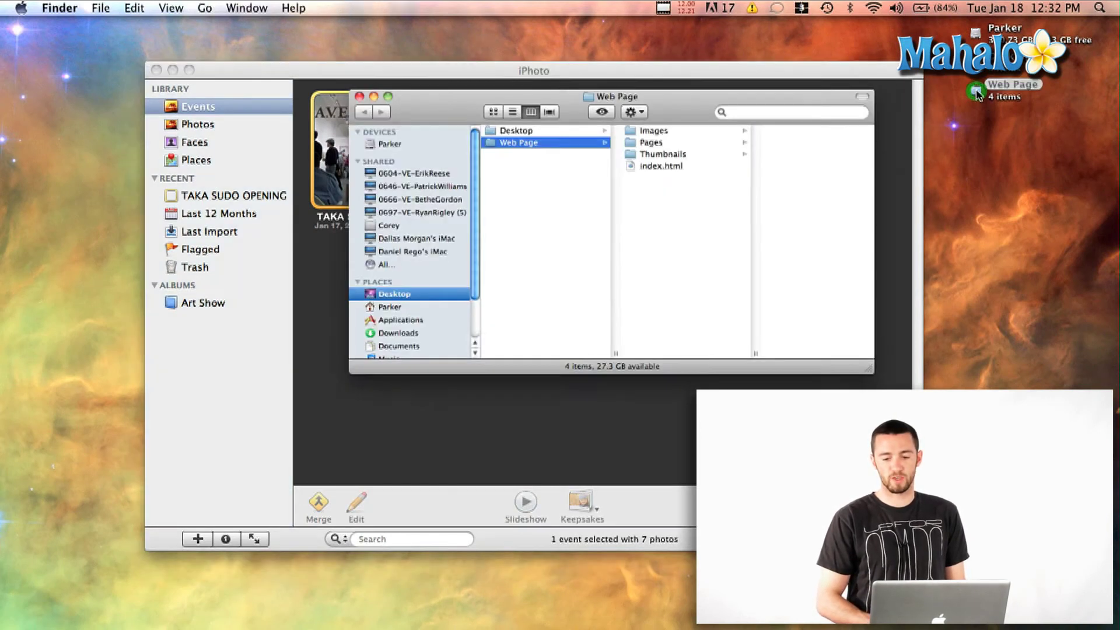
left_click(655, 138)
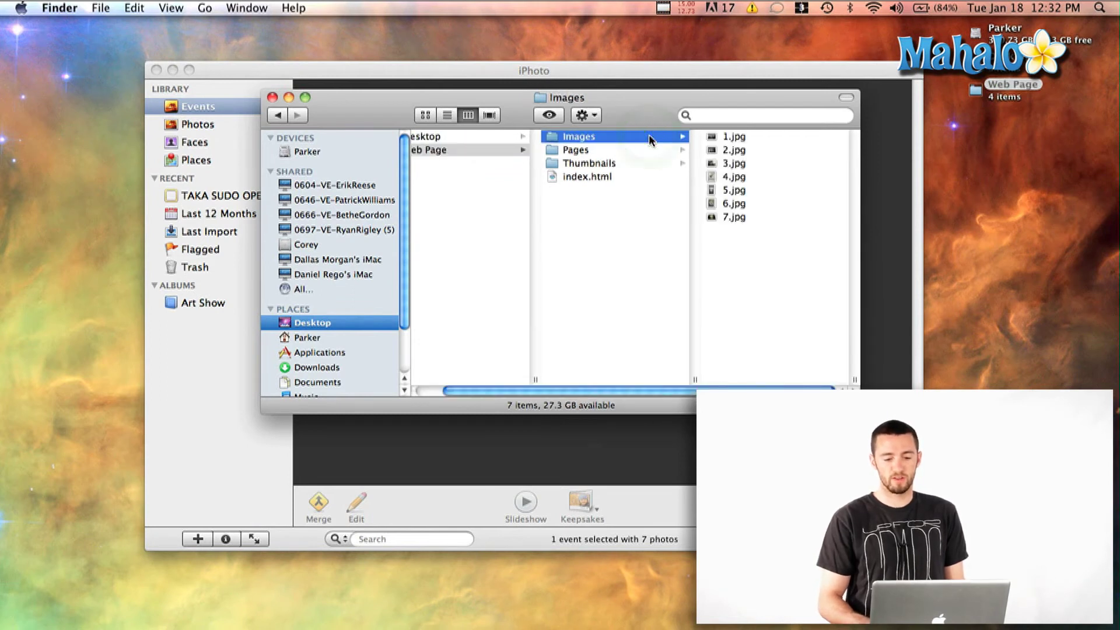
key("Down")
key("Down")
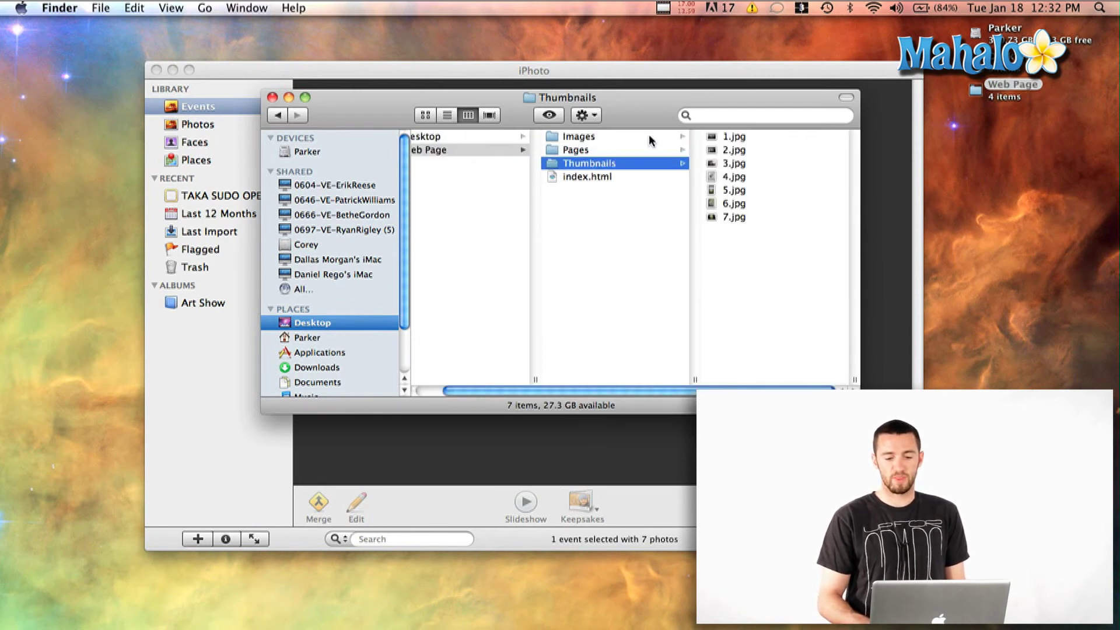
left_click(580, 200)
left_click(607, 178)
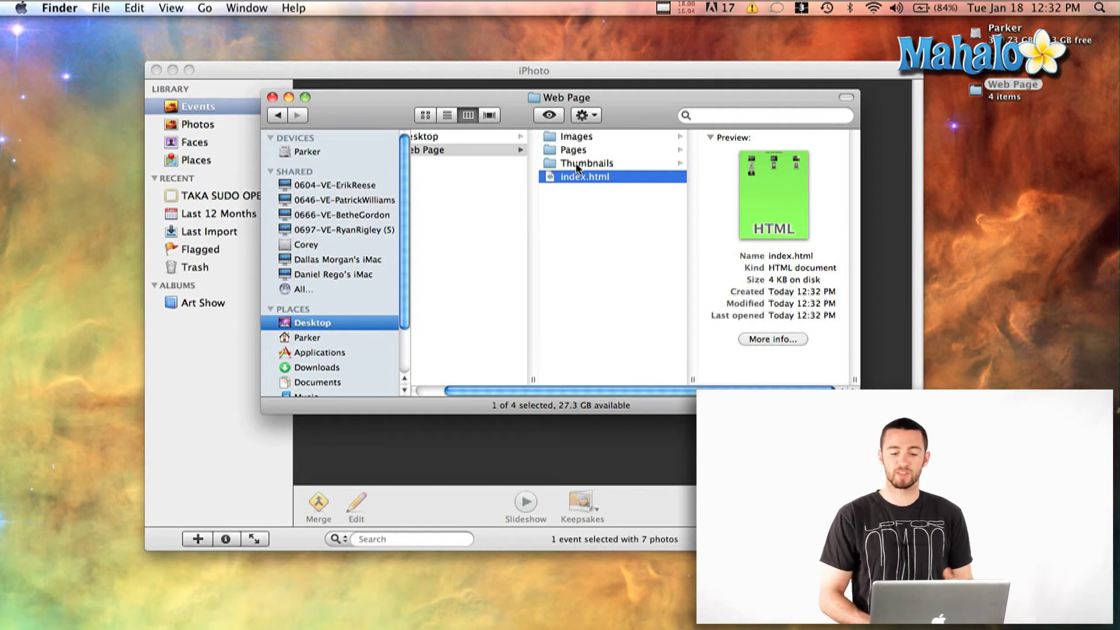
double_click(549, 177)
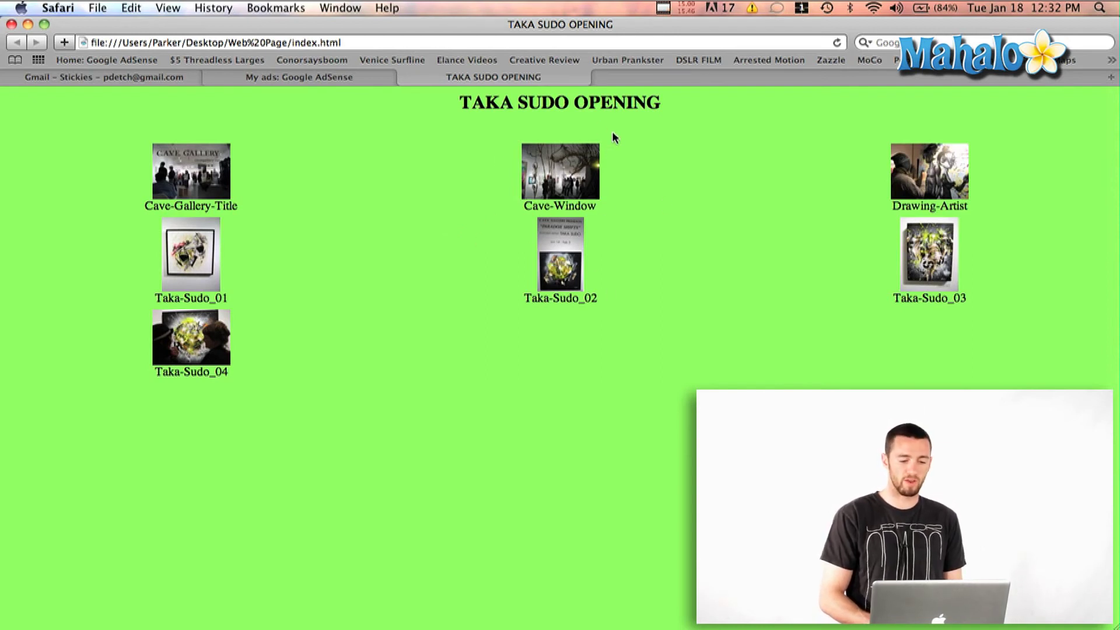
Open the Cave-Gallery-Title photo page and advance through Cave-Window to Drawing-Artist.
left_click(197, 179)
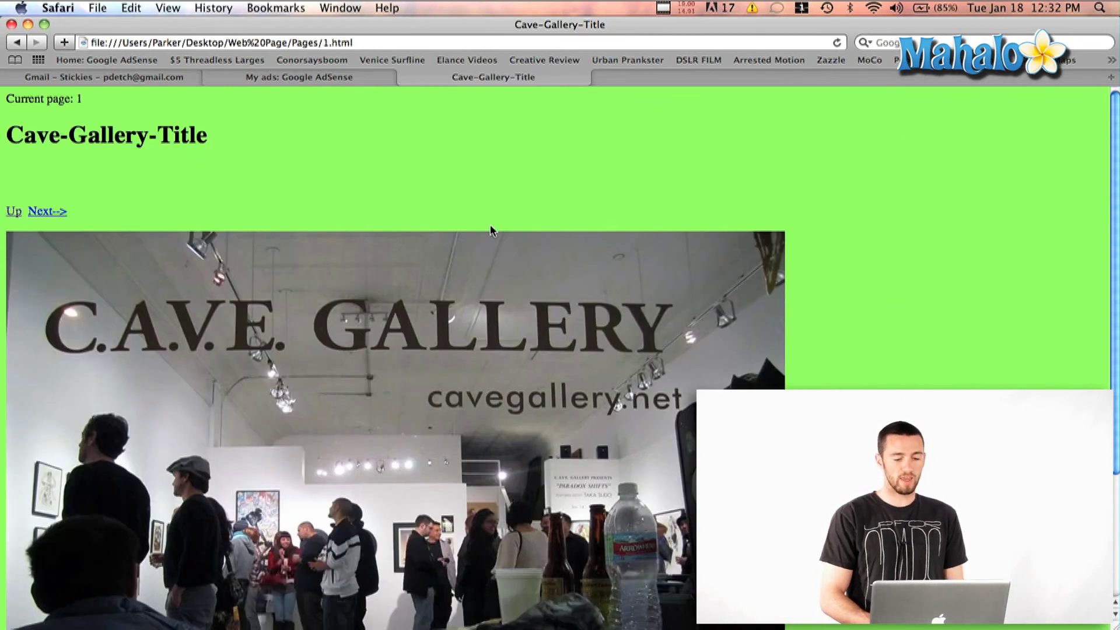
scroll(490, 226, "down", 5)
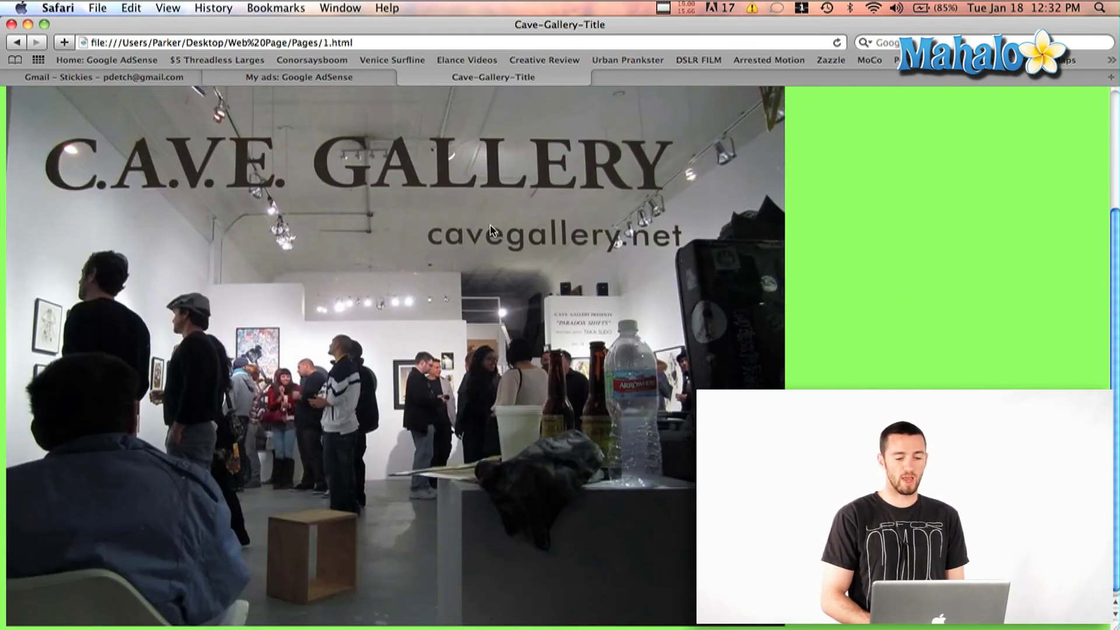
scroll(490, 229, "up", 5)
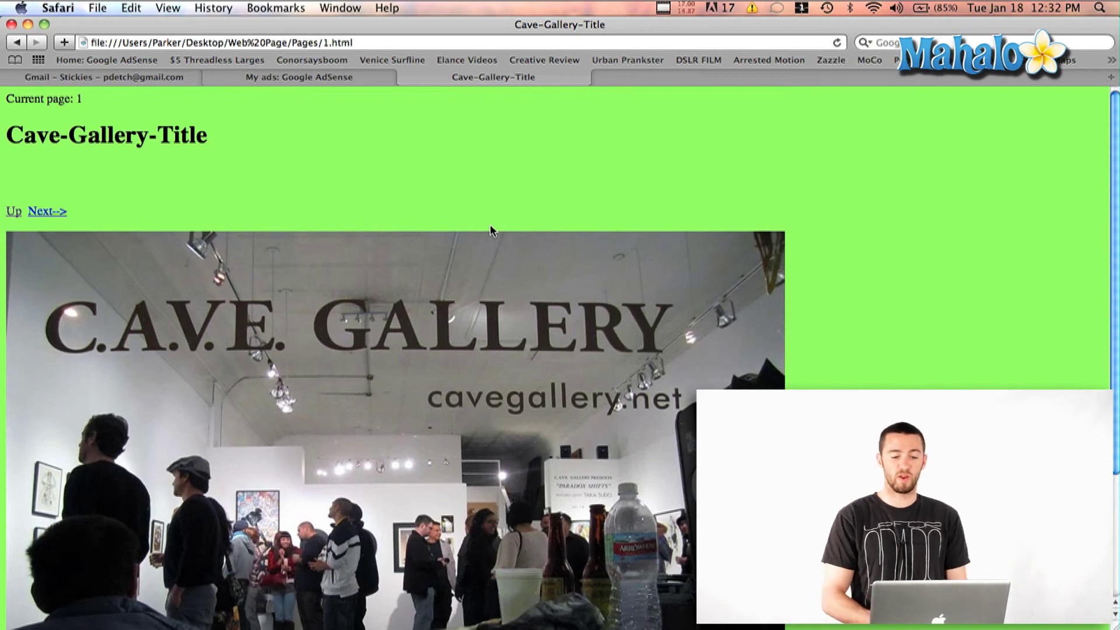
scroll(490, 230, "down", 5)
scroll(490, 230, "up", 5)
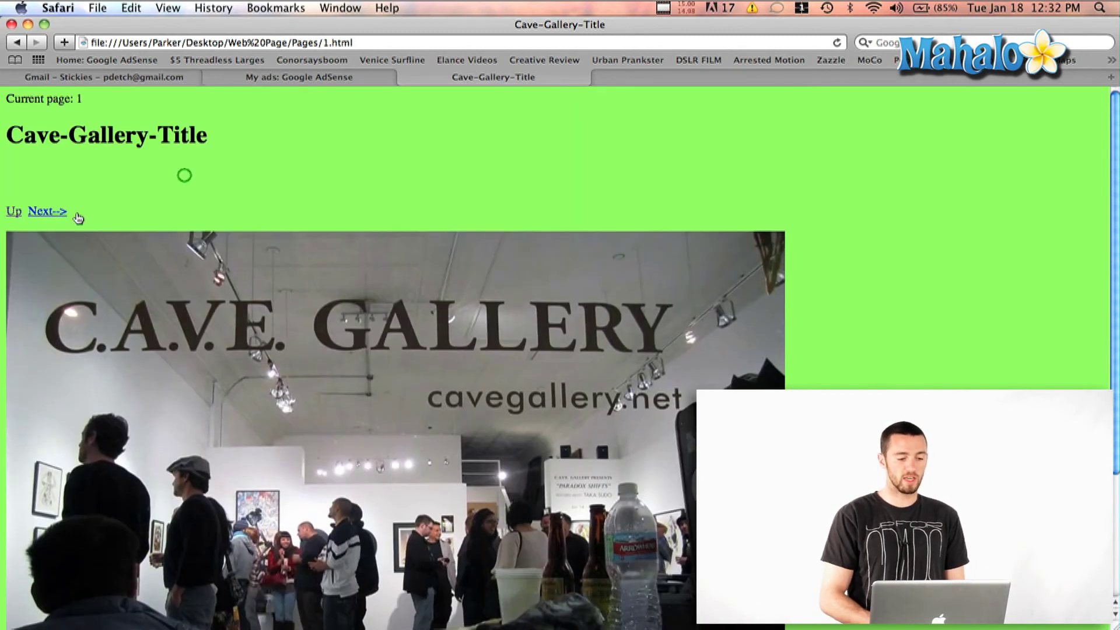
left_click(50, 213)
left_click(110, 214)
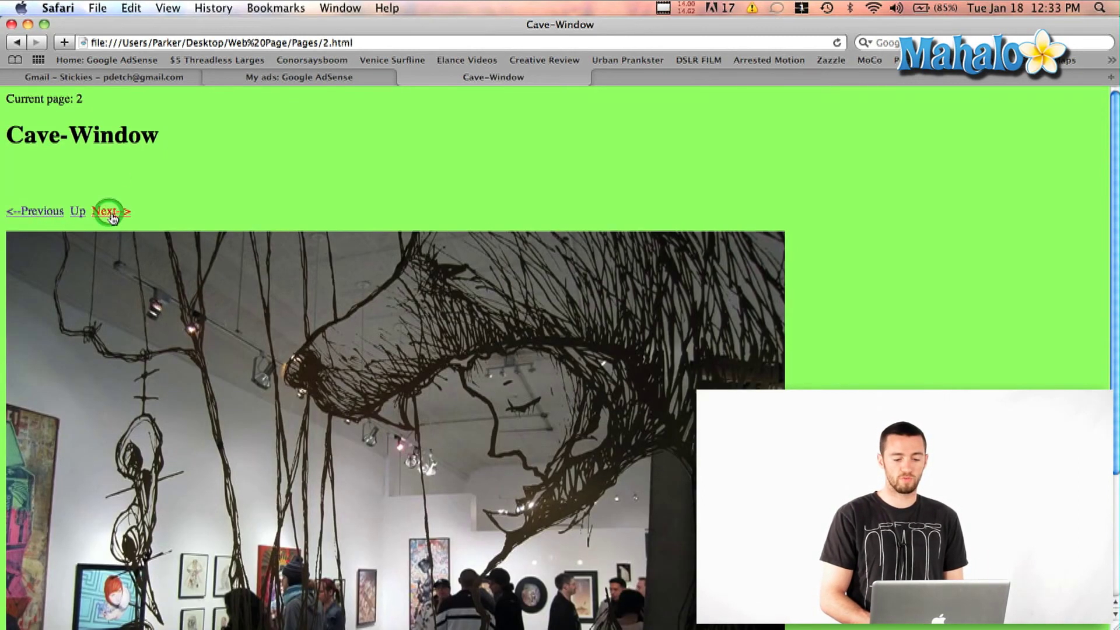
Page on to the last photo, Taka-Sudo_04, then open the Web Page Framed index.html.
left_click(111, 213)
left_click(111, 213)
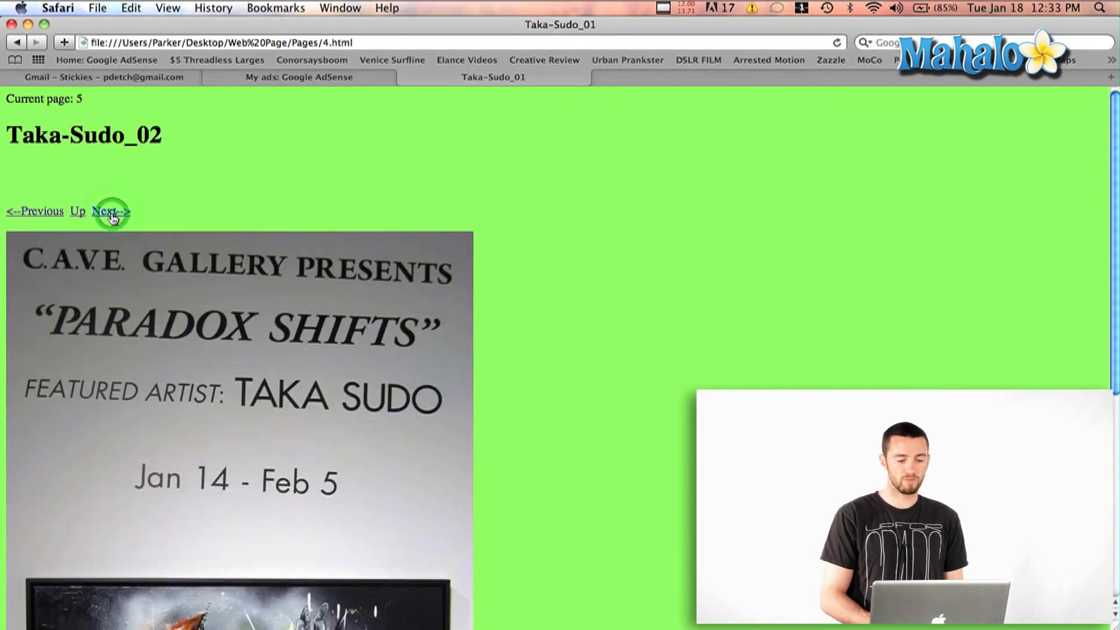
left_click(111, 214)
left_click(110, 213)
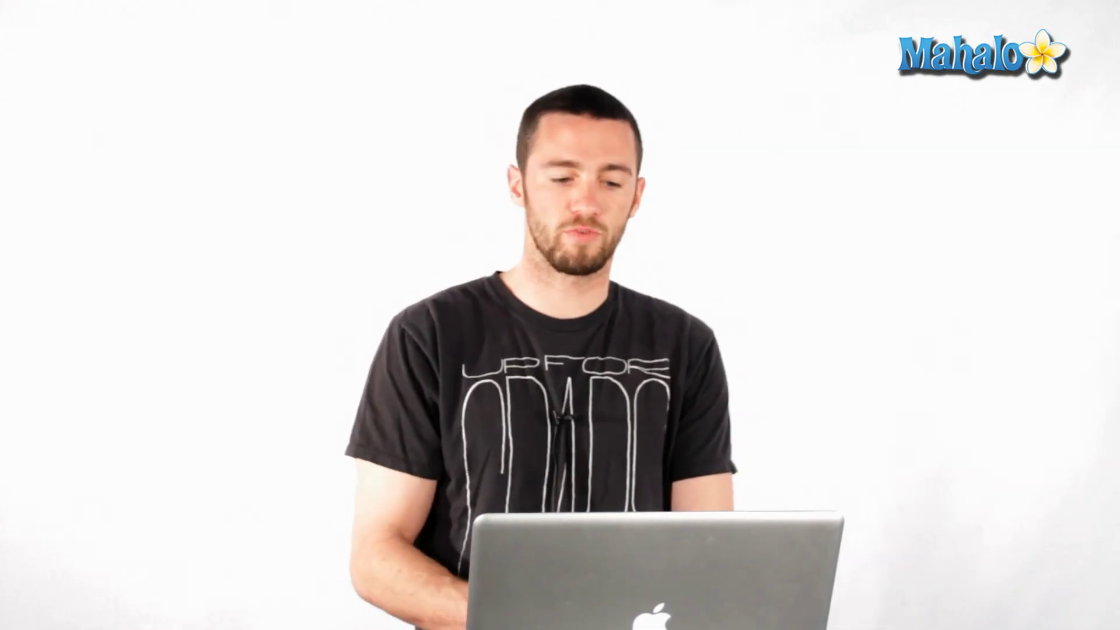
double_click(976, 118)
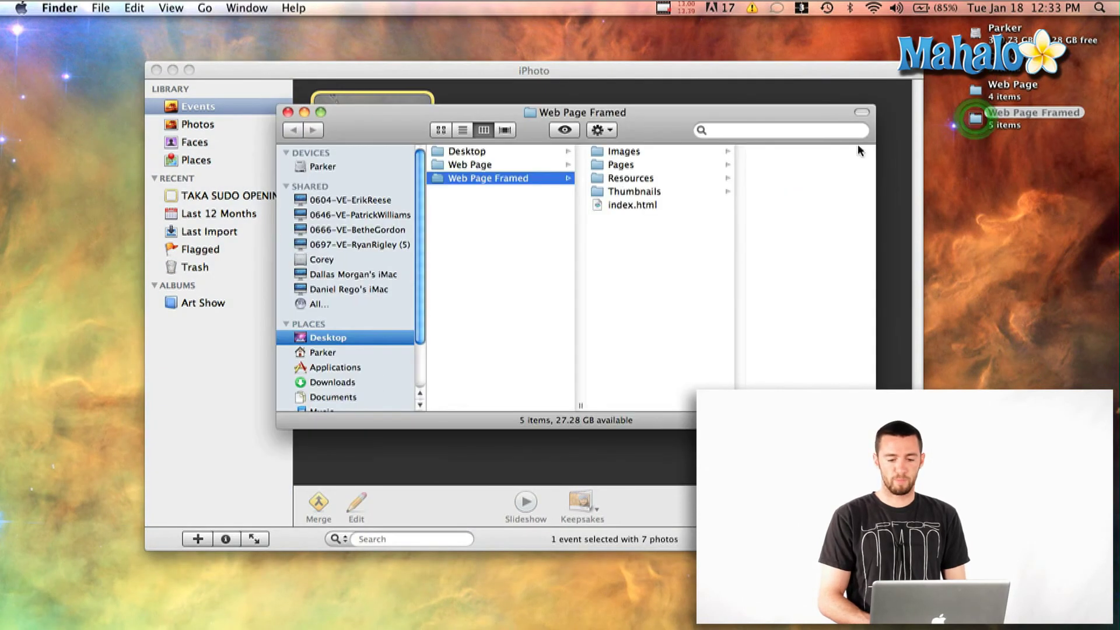
double_click(614, 205)
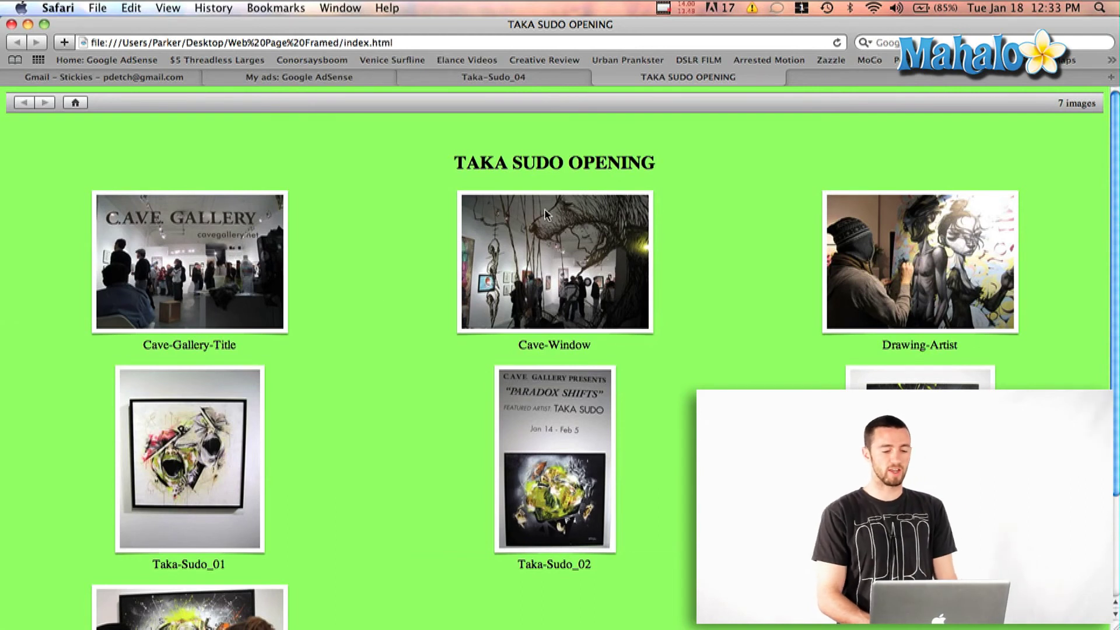
Open the framed Cave-Gallery-Title photo and advance via Cave-Window and Drawing-Artist to Taka-Sudo_01.
left_click(205, 235)
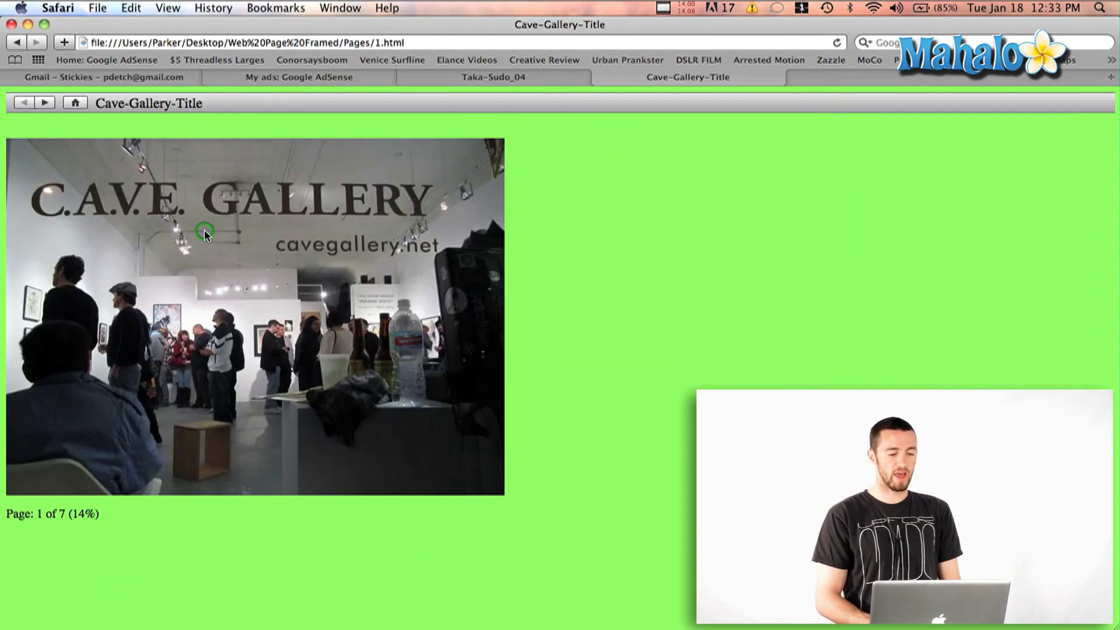
left_click(44, 105)
left_click(44, 105)
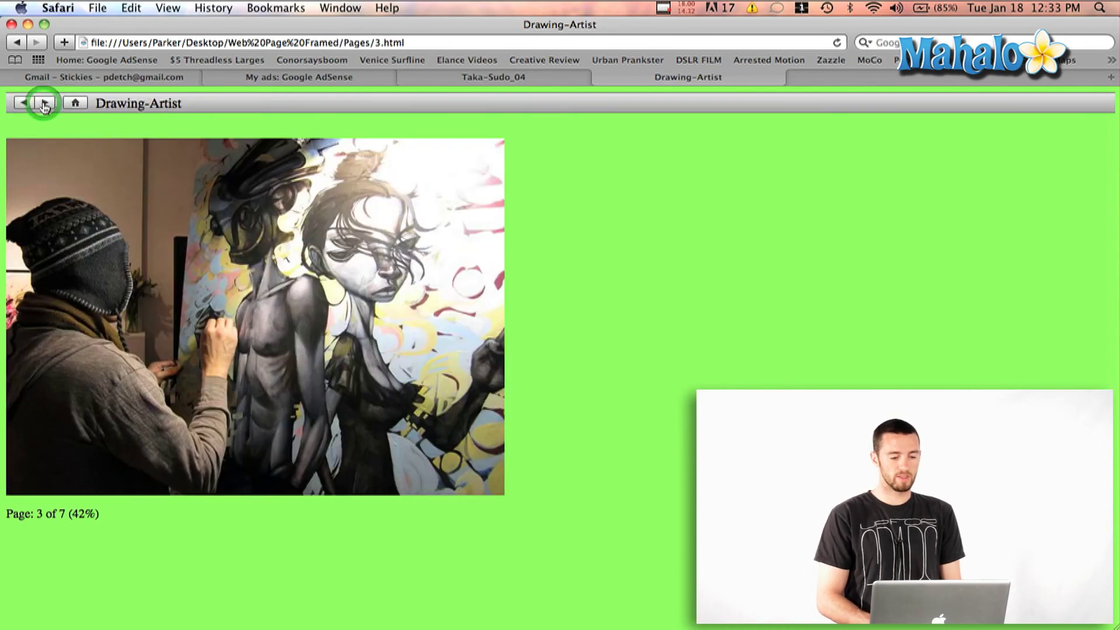
left_click(45, 105)
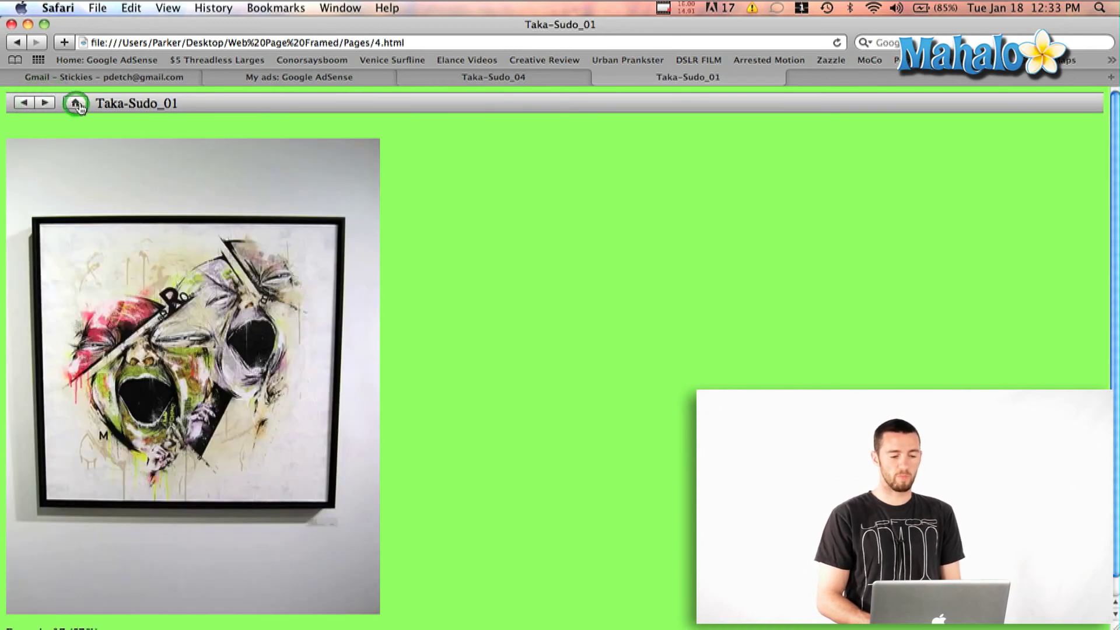